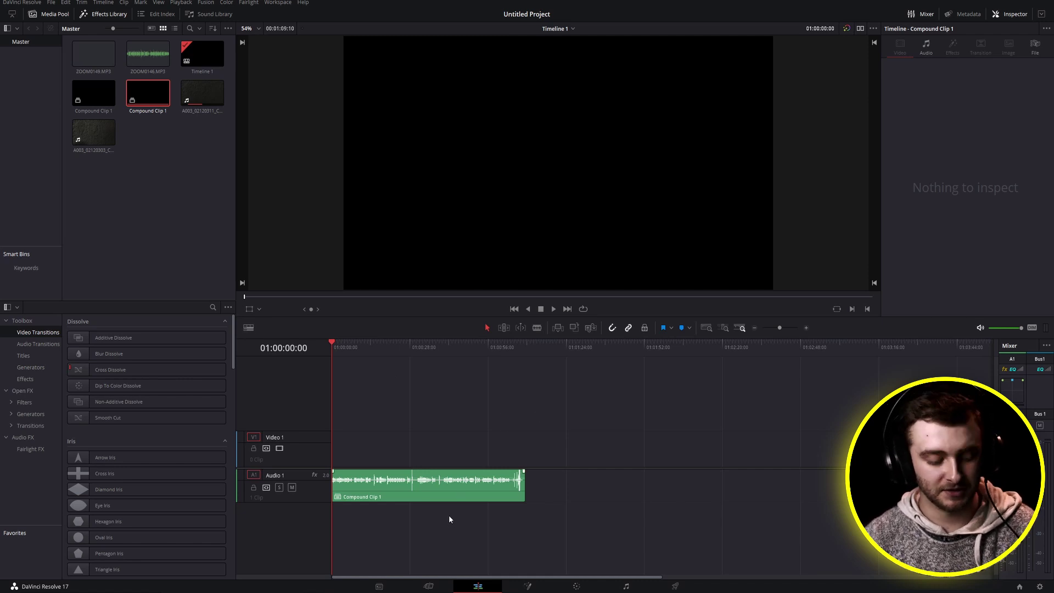
# Zoom the Edit timeline so Compound Clip 1 spans nearly the full track width
pyautogui.scroll(5, 449, 516)
pyautogui.scroll(-2, 372, 498)
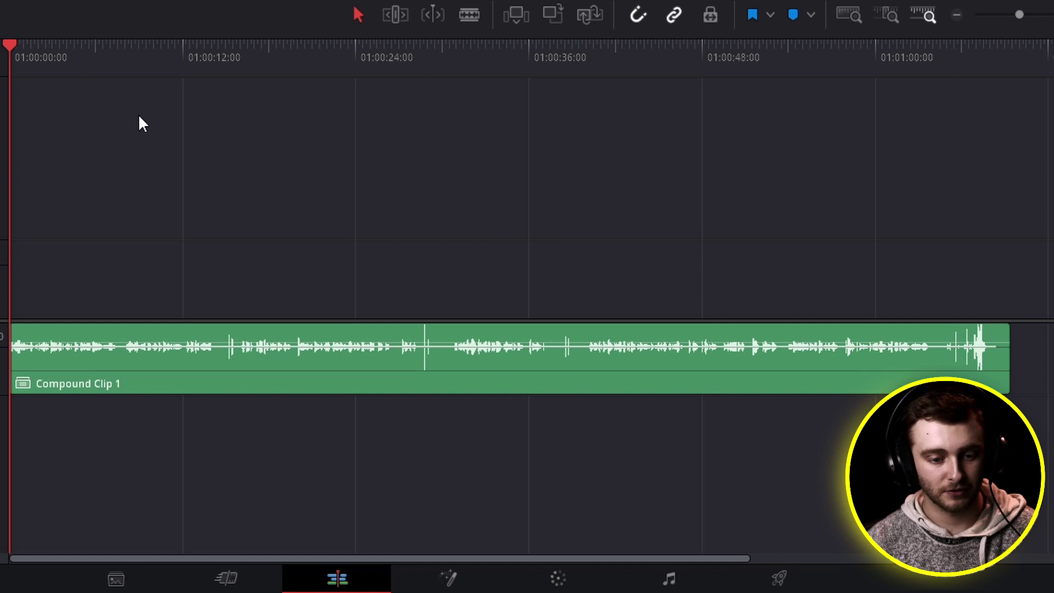
pyautogui.moveTo(200, 66); pyautogui.dragTo(222, 53)
pyautogui.moveTo(421, 47); pyautogui.dragTo(426, 45)
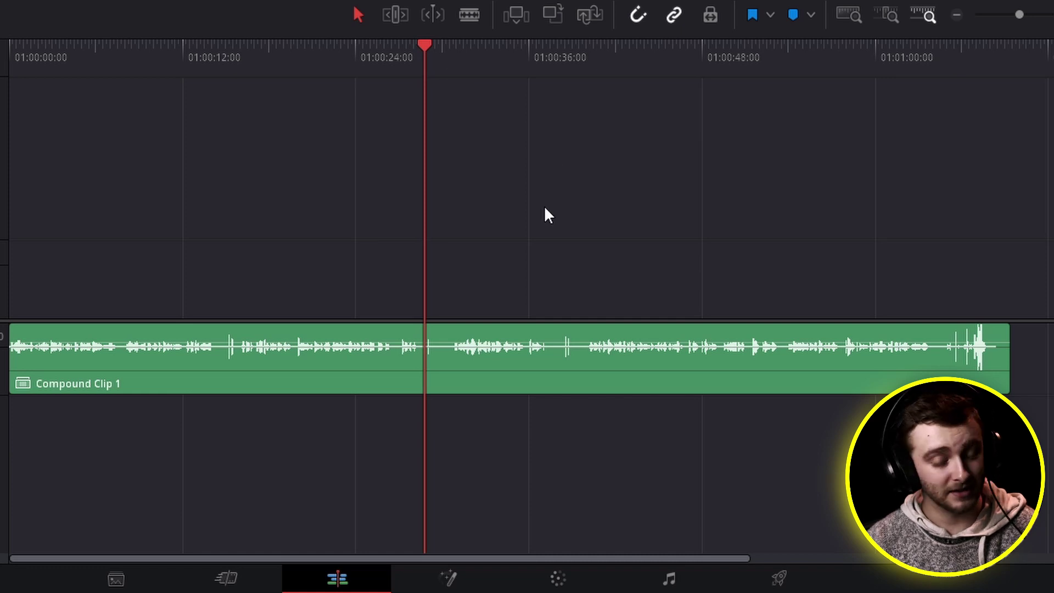
pyautogui.scroll(6, 545, 205)
pyautogui.scroll(3, 775, 313)
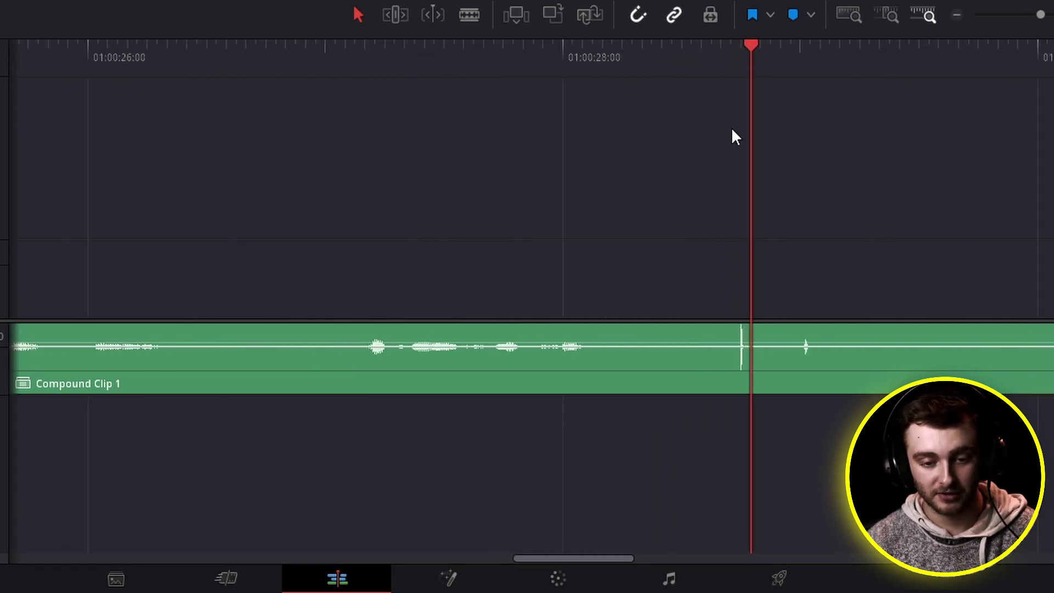
pyautogui.moveTo(709, 57); pyautogui.dragTo(625, 58)
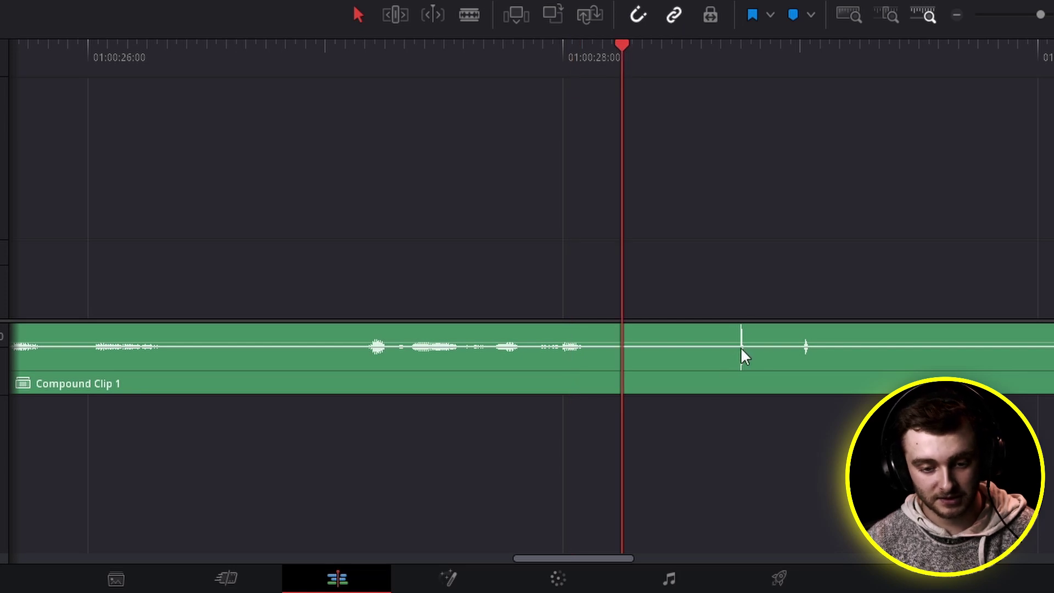
pyautogui.scroll(4, 740, 347)
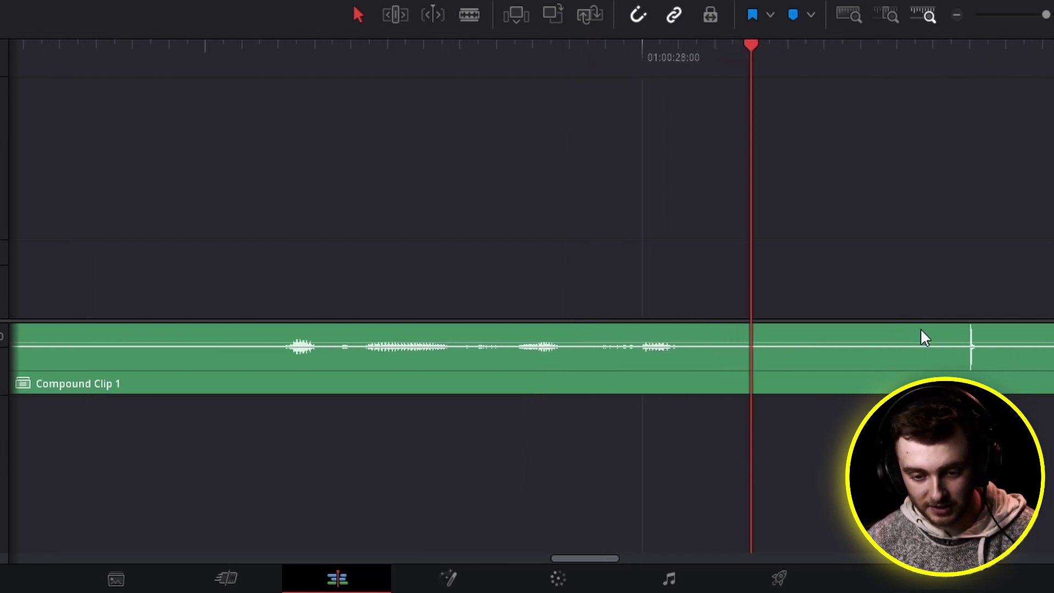
pyautogui.scroll(-5, 751, 347)
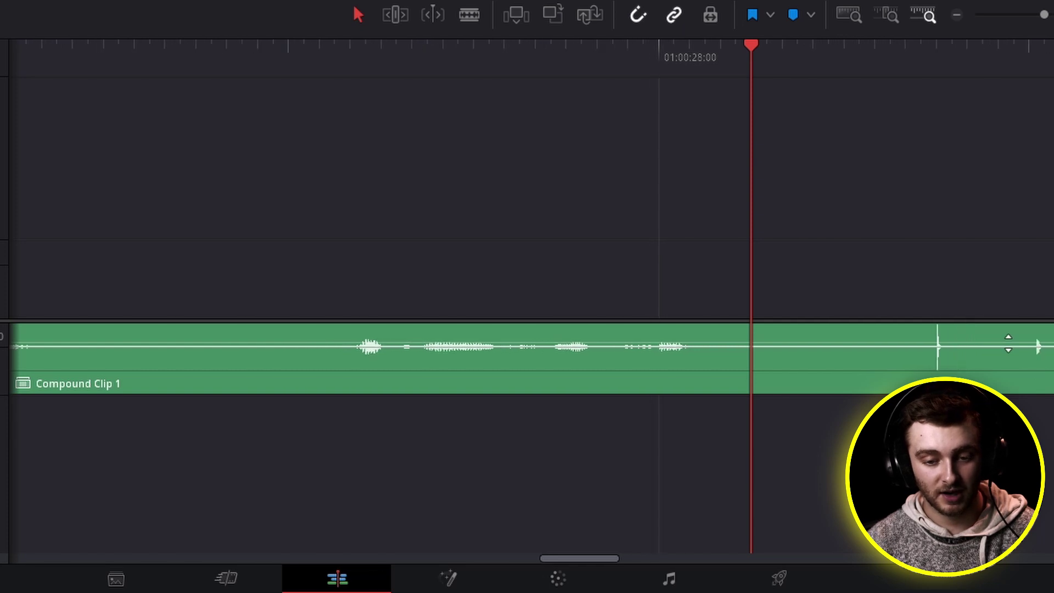
pyautogui.scroll(-3, 752, 347)
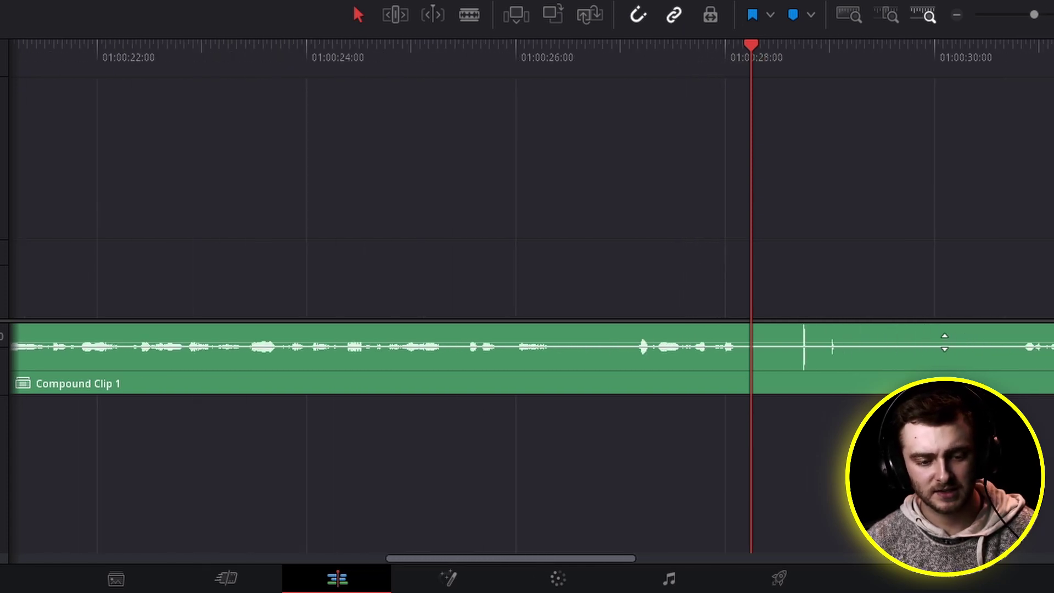
pyautogui.moveTo(552, 53); pyautogui.dragTo(537, 52)
pyautogui.scroll(4, 653, 401)
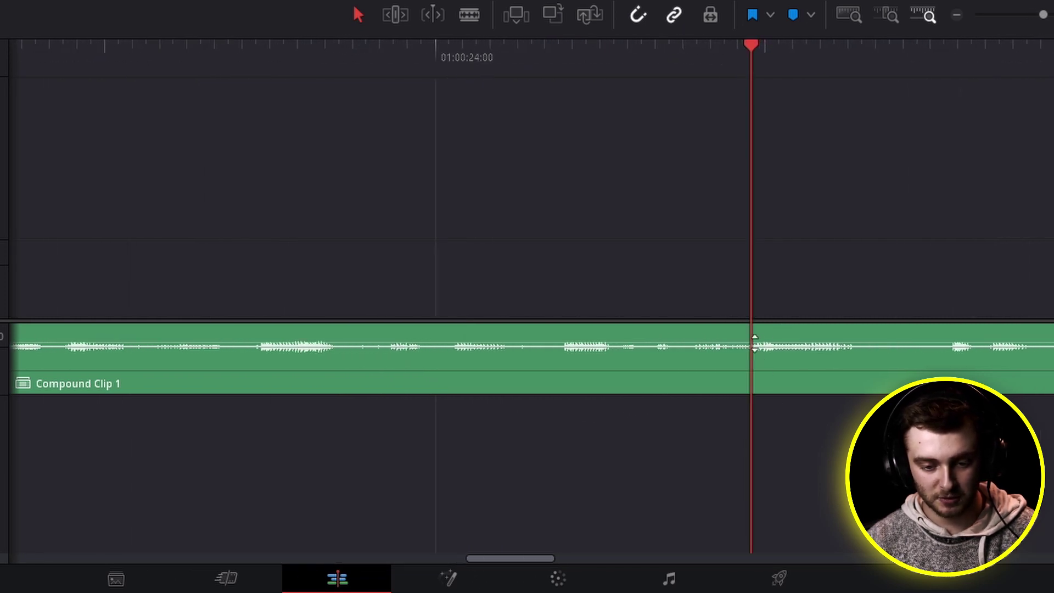
pyautogui.moveTo(747, 102); pyautogui.dragTo(784, 118)
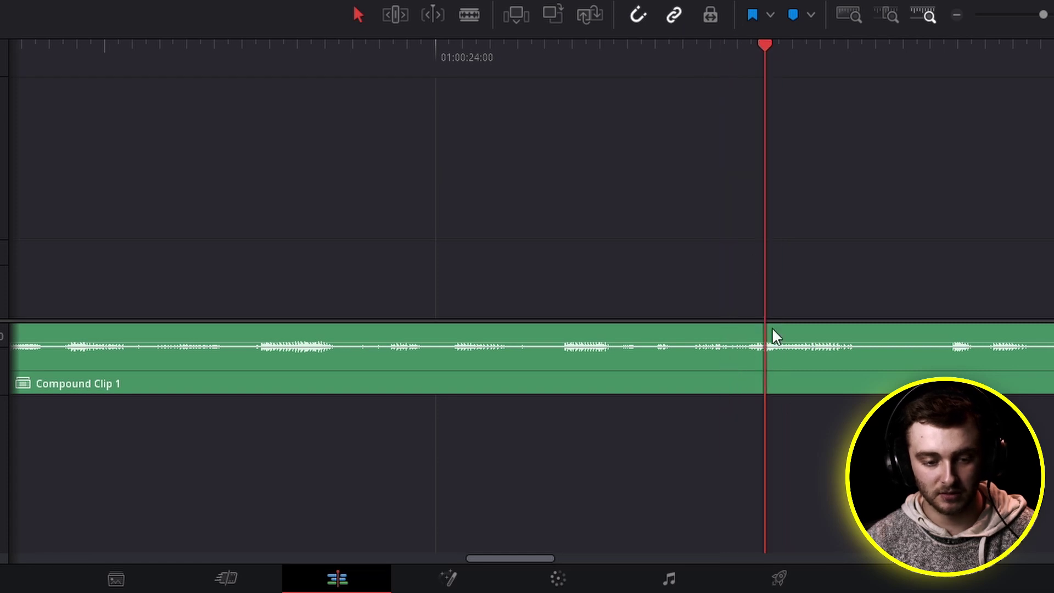
pyautogui.scroll(-6, 685, 212)
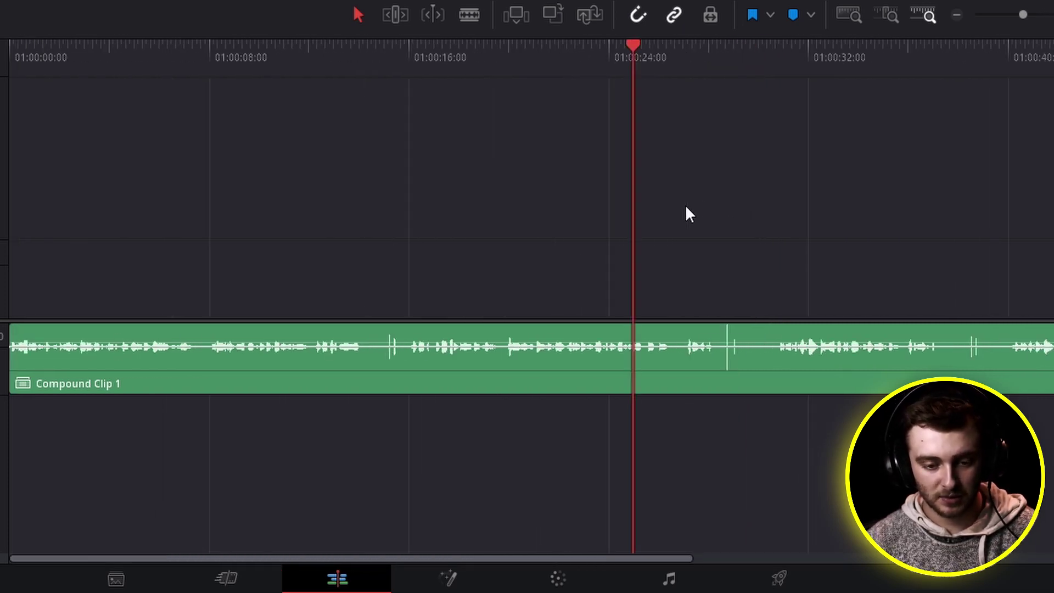
pyautogui.scroll(-4, 687, 208)
pyautogui.scroll(1, 687, 208)
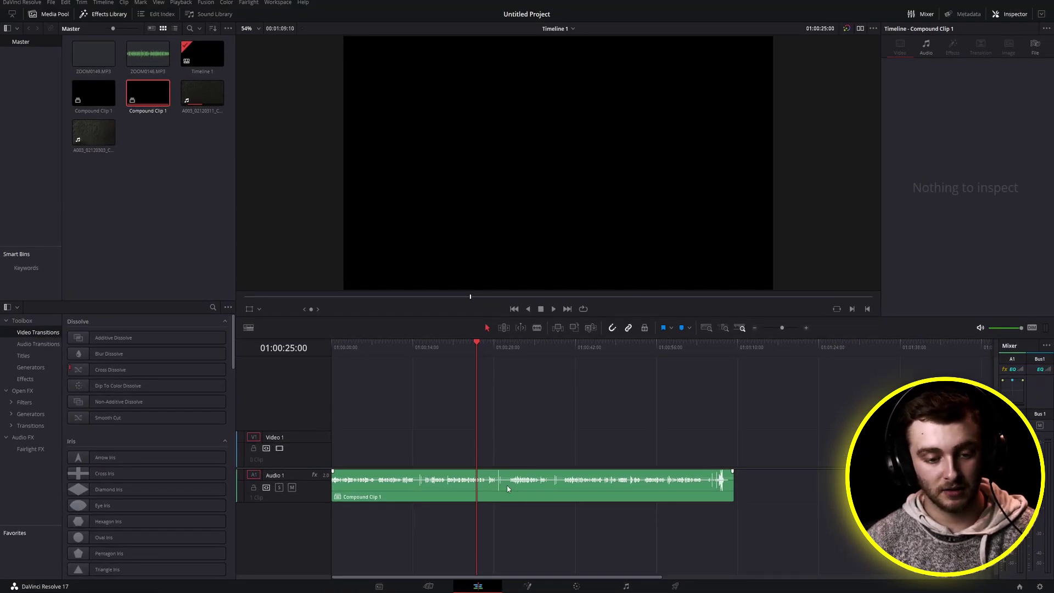
# Switch to the Fairlight page and return the playhead to the timeline start
pyautogui.click(626, 588)
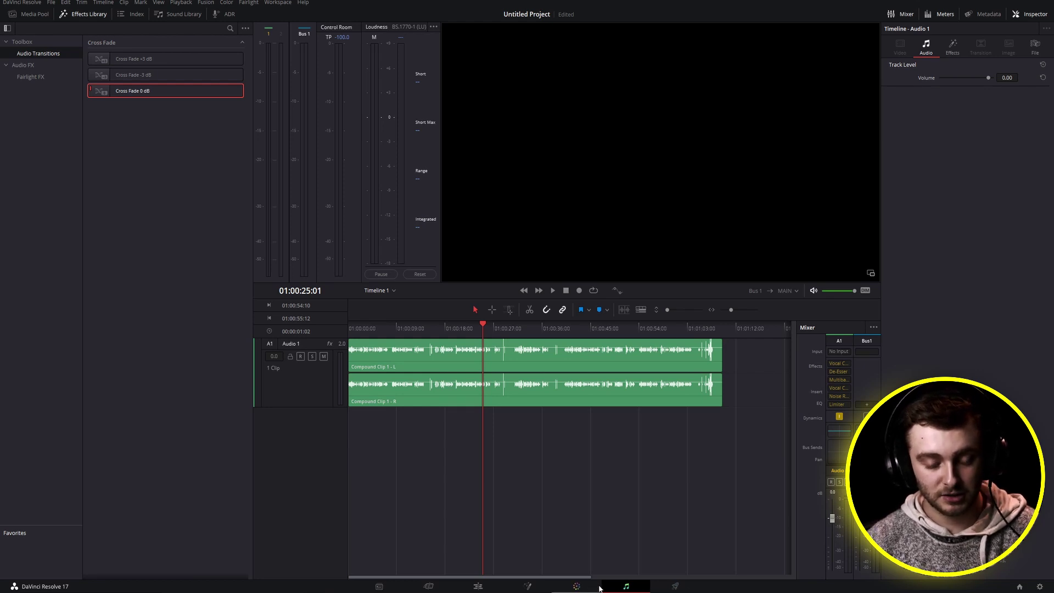
pyautogui.press('Home')
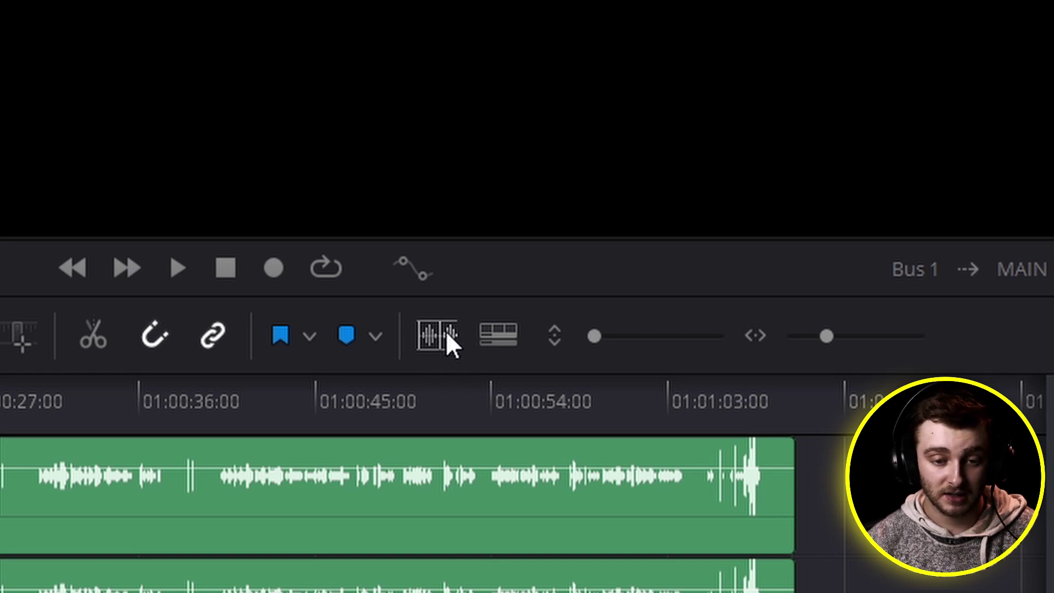
# Turn on Transient Detection for the Audio 1 track's L and R channels
pyautogui.click(447, 334)
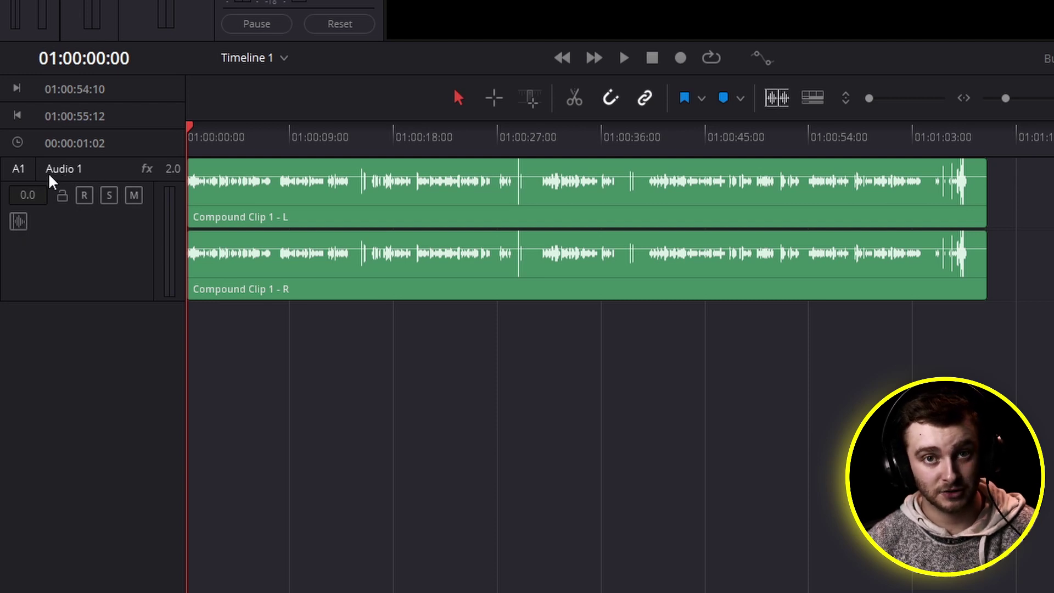
pyautogui.click(18, 221)
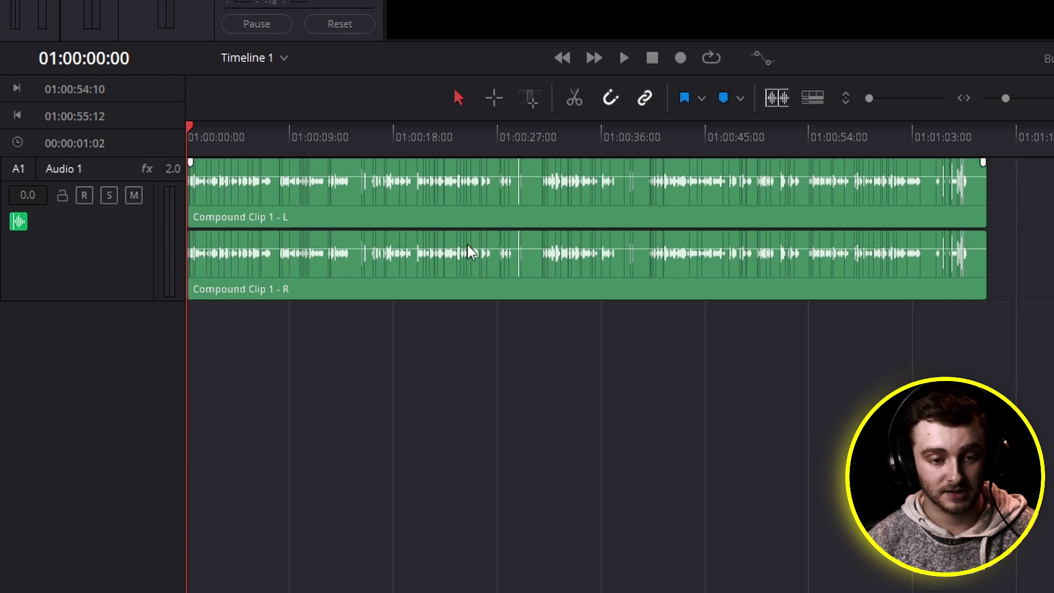
# Move the playhead to about 01:00:38 and zoom in on the mouth click
pyautogui.scroll(3, 522, 141)
pyautogui.click(824, 134)
pyautogui.hscroll(3, 871, 199)
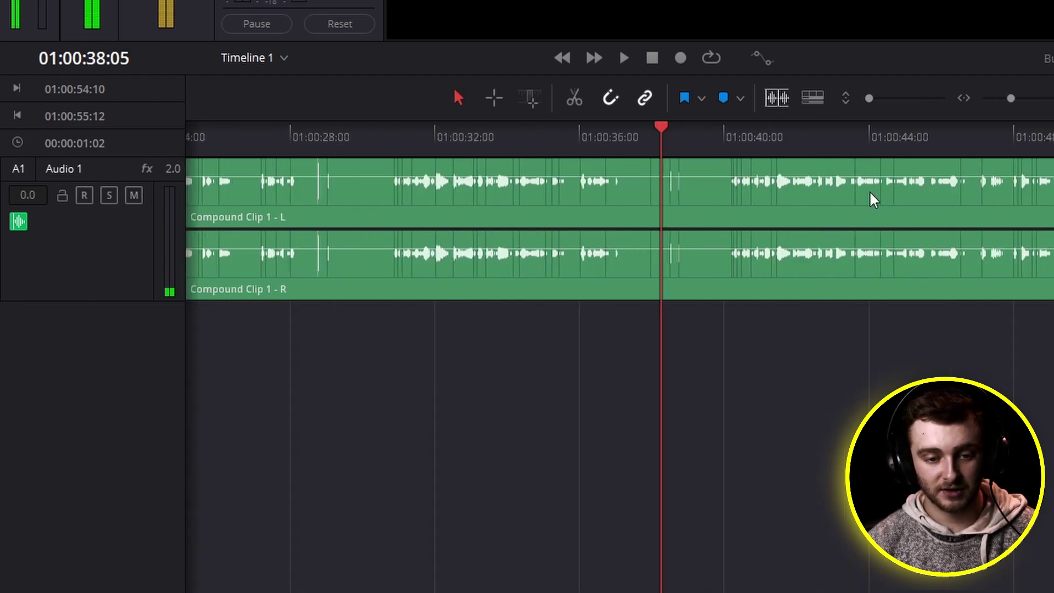
pyautogui.scroll(5, 873, 200)
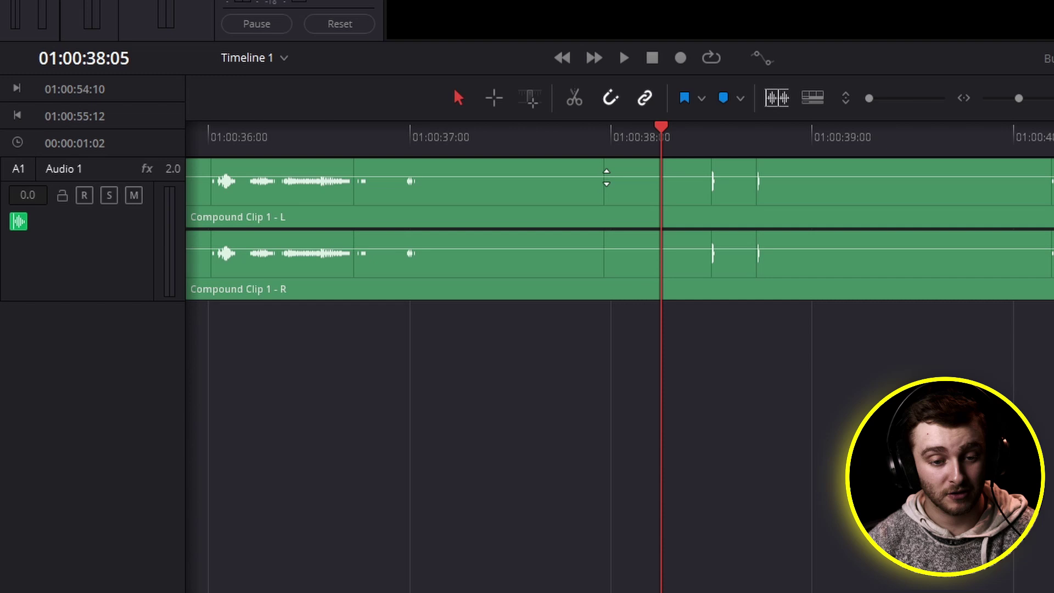
# Play the passage just before the mouth click twice to hear it
pyautogui.click(518, 159)
pyautogui.press('space')
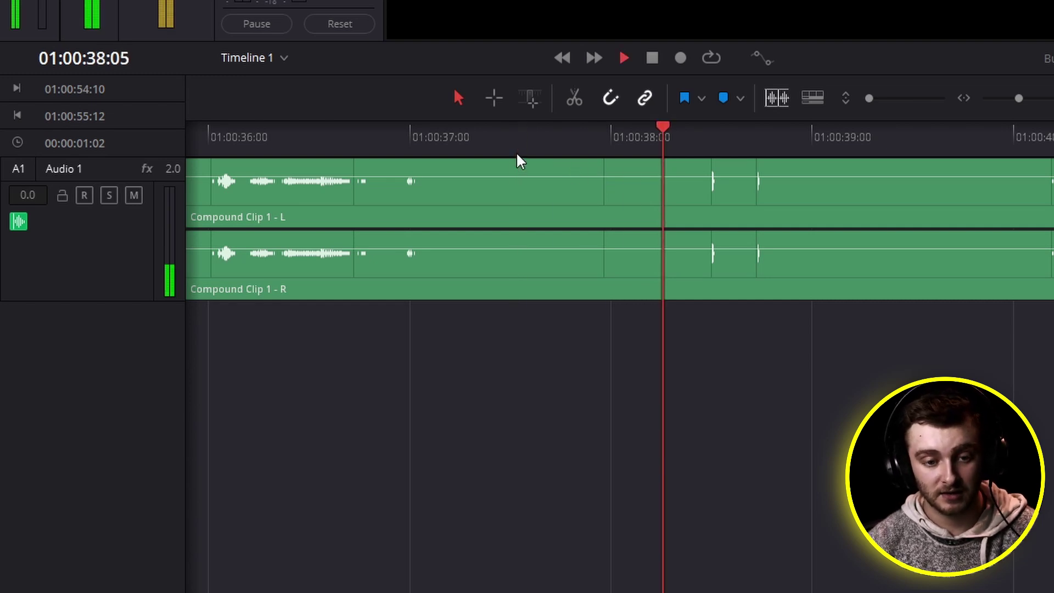
pyautogui.press('space')
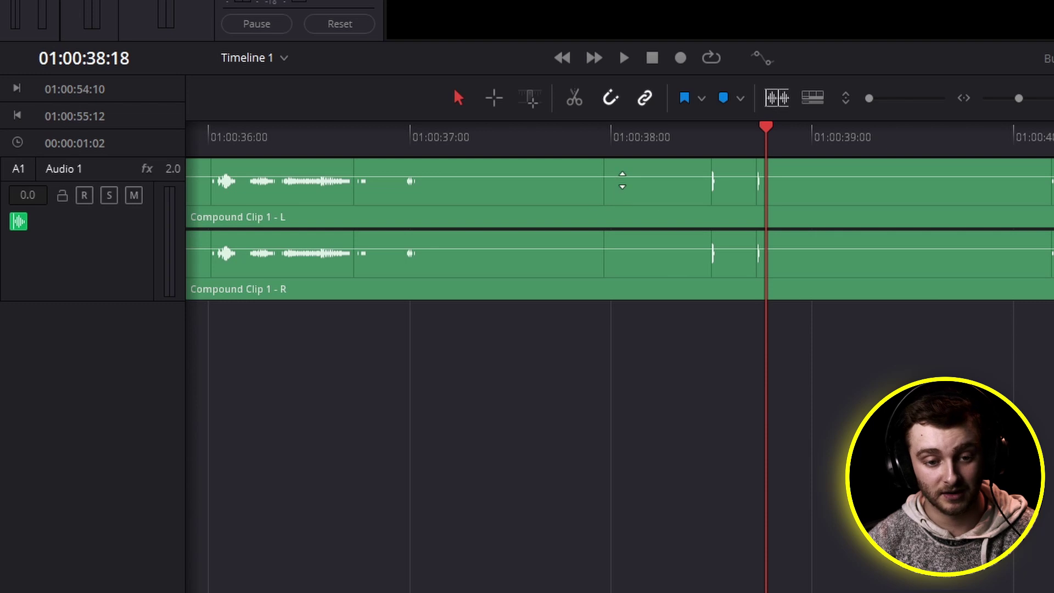
pyautogui.click(568, 138)
pyautogui.press('space')
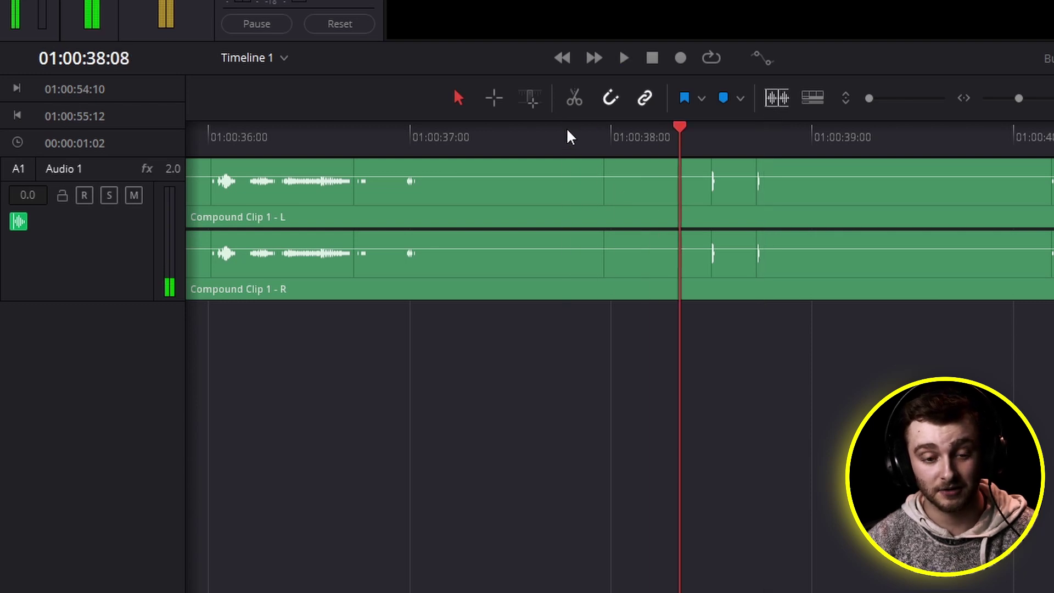
pyautogui.scroll(-5, 631, 193)
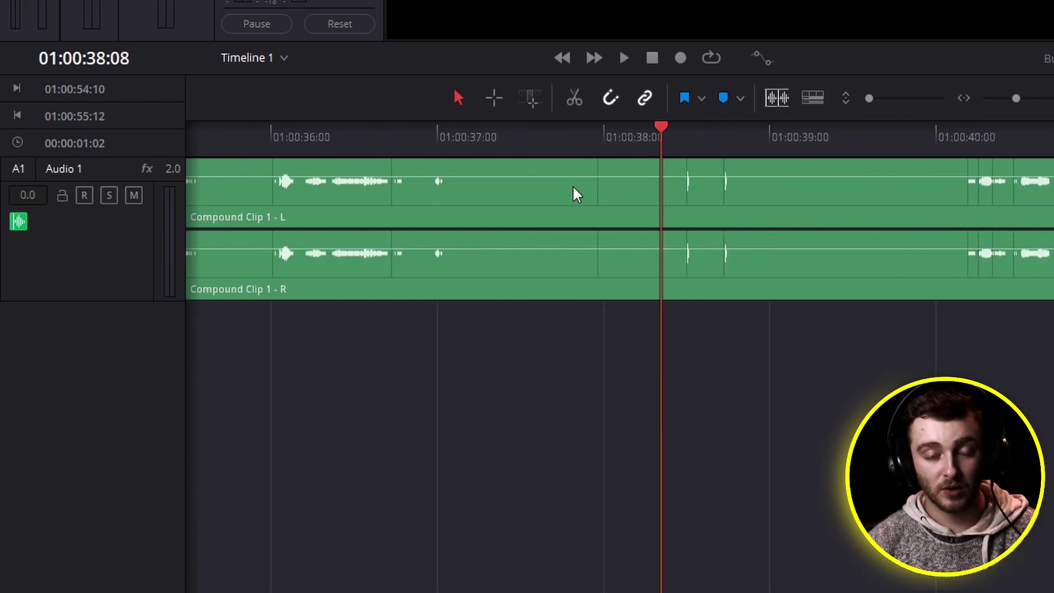
# Cut both channels around the mouth click at 01:00:38:05 and select the short middle segment
pyautogui.moveTo(572, 138); pyautogui.dragTo(640, 147)
pyautogui.hotkey('ctrl', 'b')
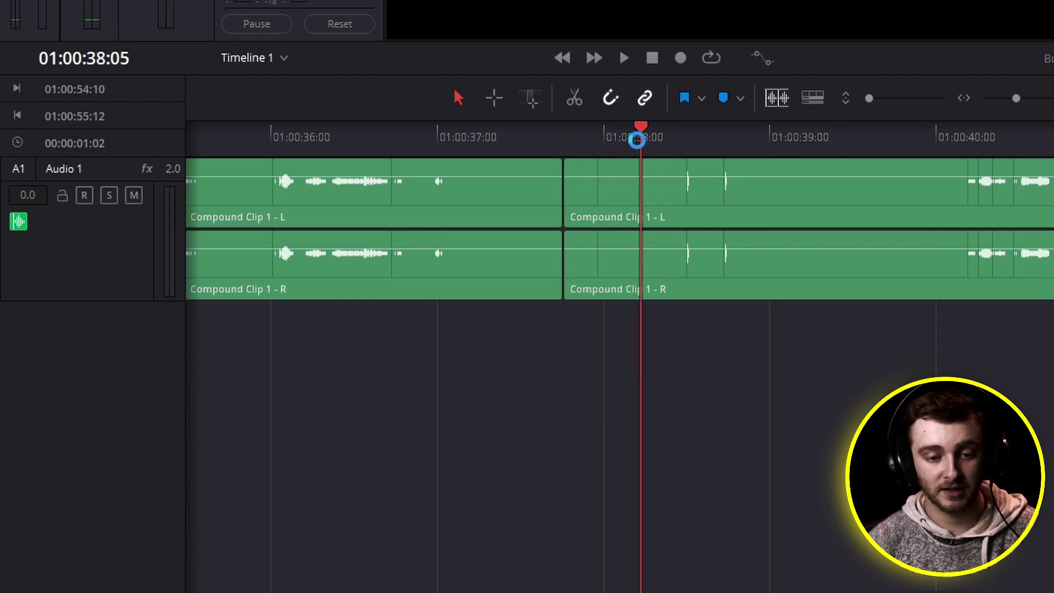
pyautogui.hotkey('ctrl', 'b')
pyautogui.click(585, 204)
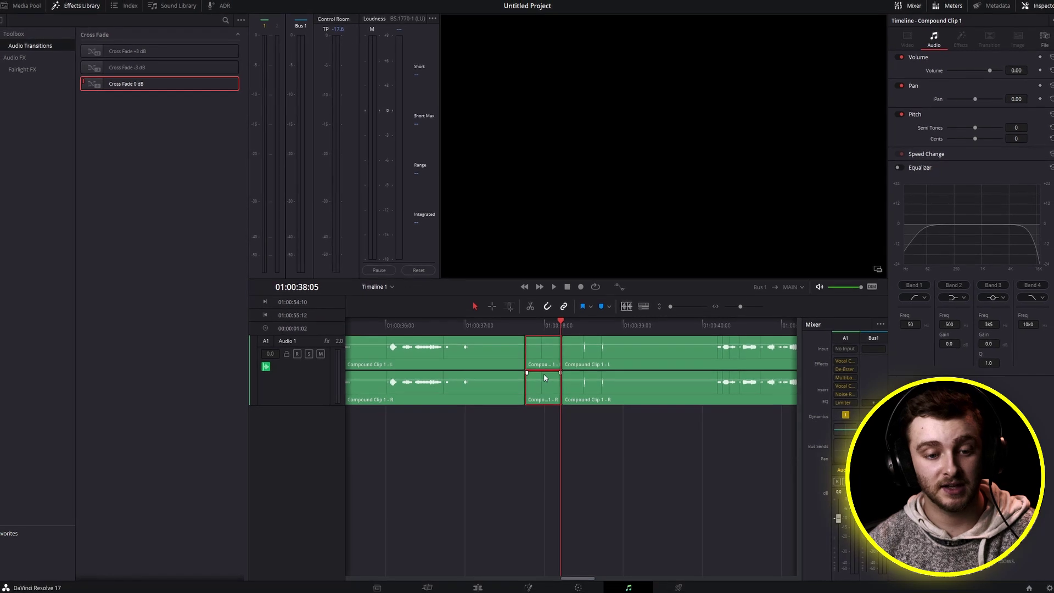
pyautogui.click(485, 324)
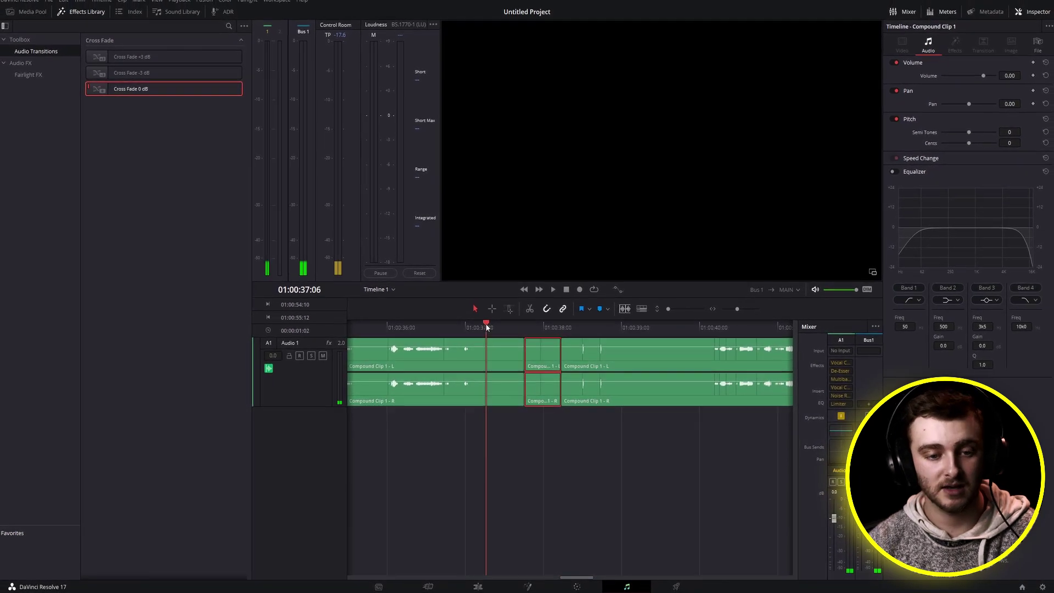
pyautogui.moveTo(542, 327); pyautogui.dragTo(534, 328)
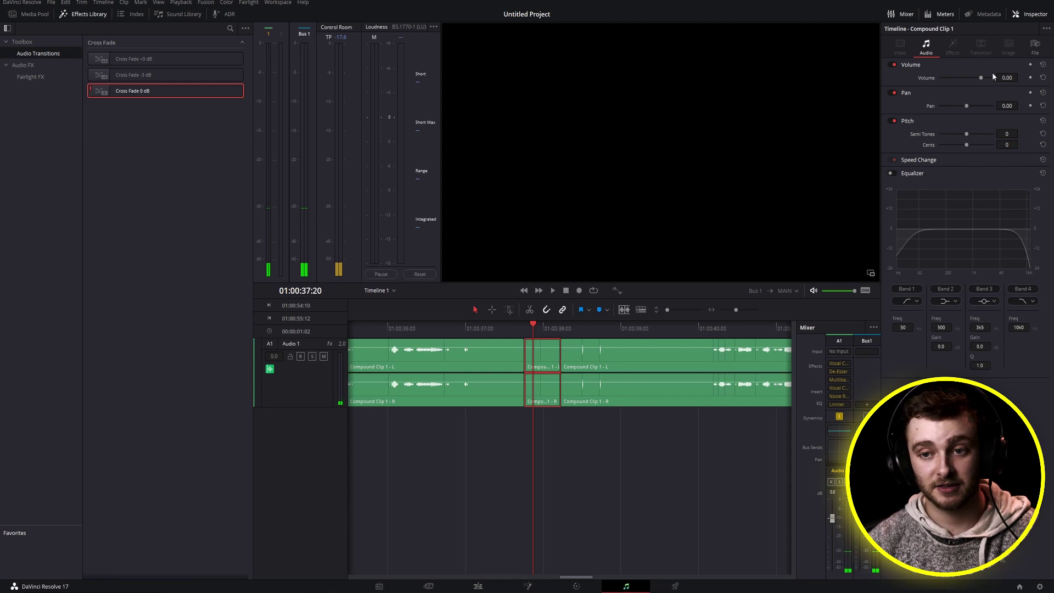
pyautogui.moveTo(982, 79); pyautogui.dragTo(956, 78)
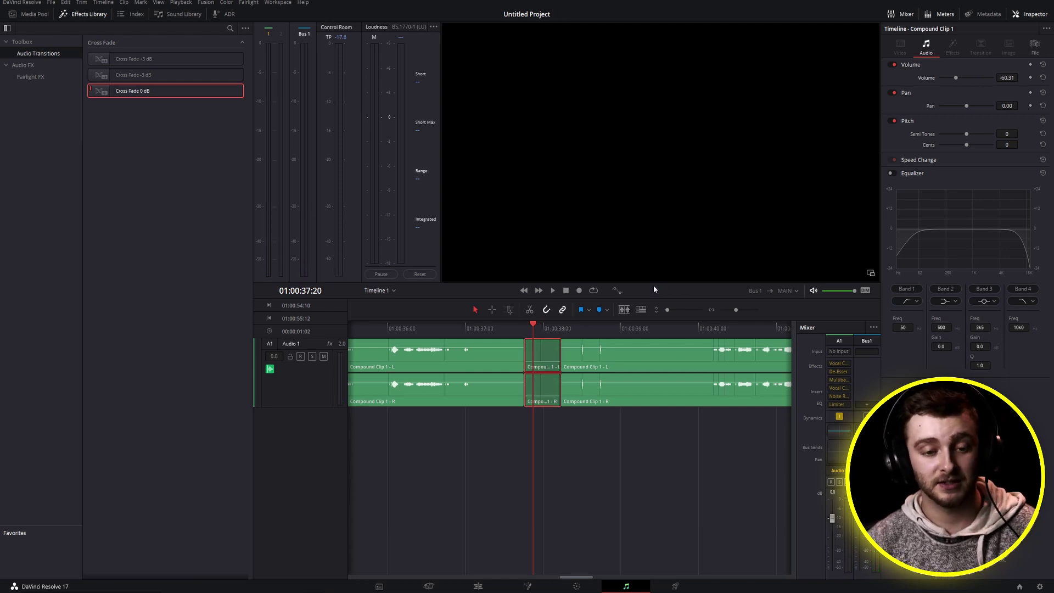
pyautogui.moveTo(512, 328); pyautogui.dragTo(582, 328)
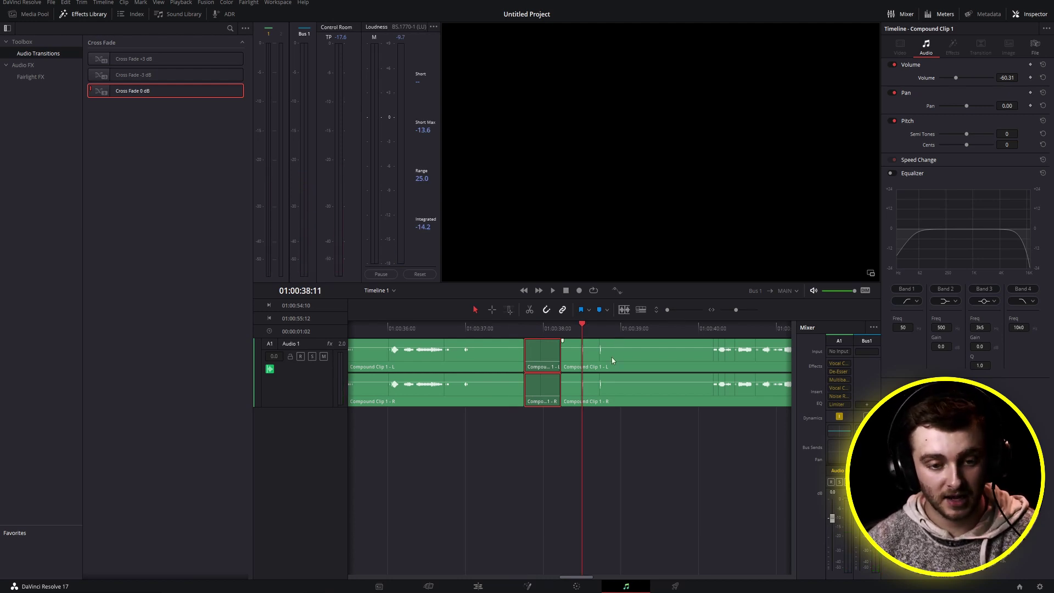
pyautogui.doubleClick(922, 78)
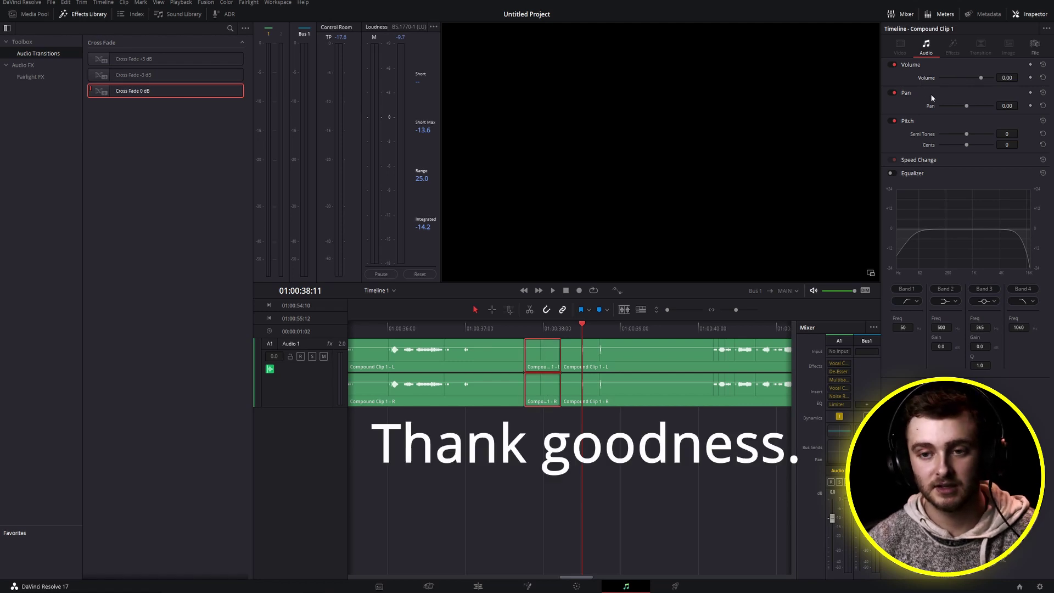
pyautogui.scroll(-2, 631, 391)
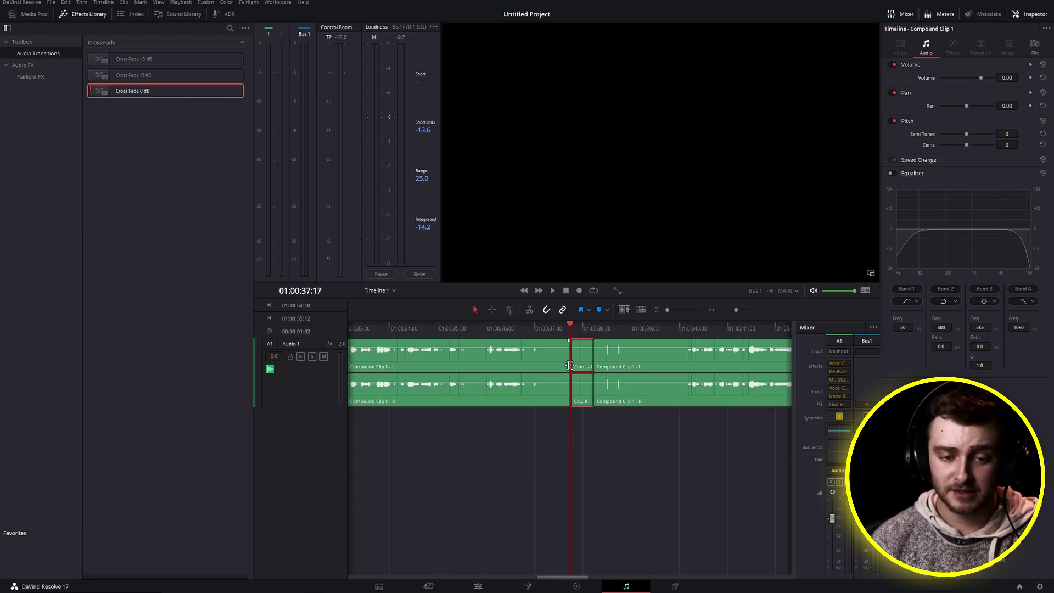
pyautogui.scroll(5, 599, 357)
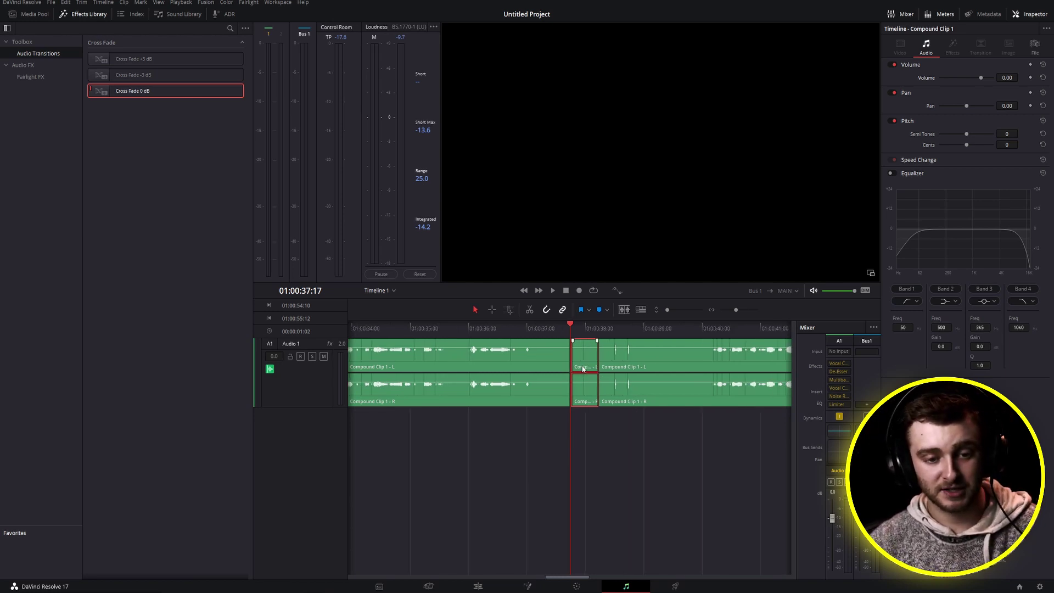